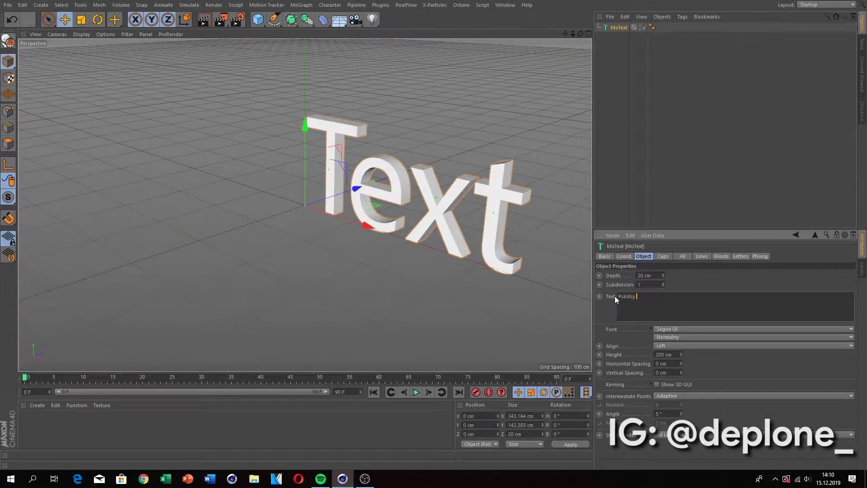
Complete the MoText to read '#skillsy 15.12.2019', then disable that text object
text(sy 15.12.2019)
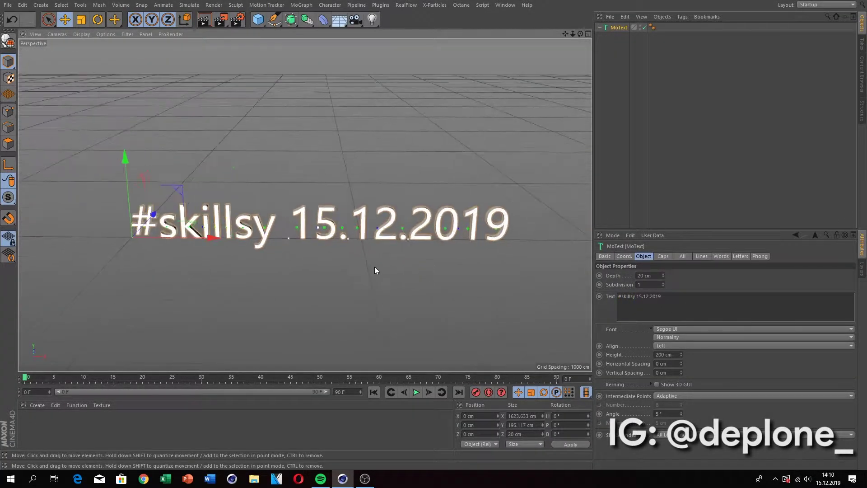
click(644, 28)
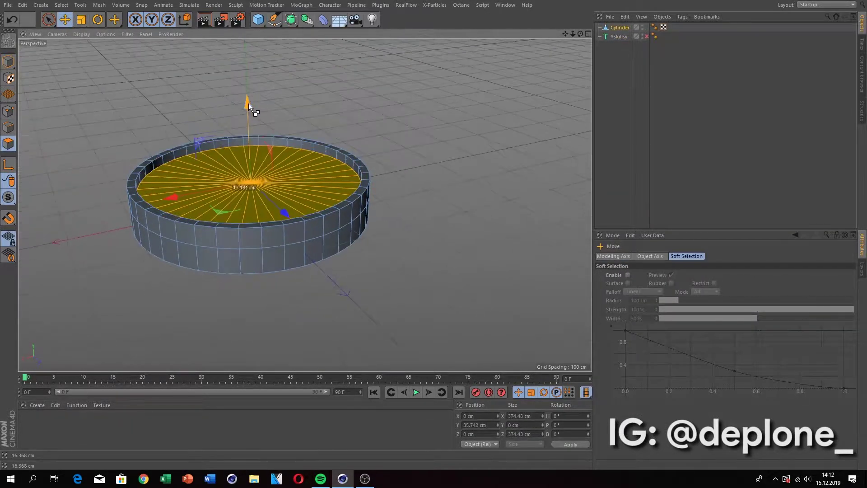
Orbit the view to inspect the dial disc from below
mouse_move(249, 103)
alt+mouse_down()
mouse_move(391, 228)
mouse_move(365, 188)
alt+mouse_up()
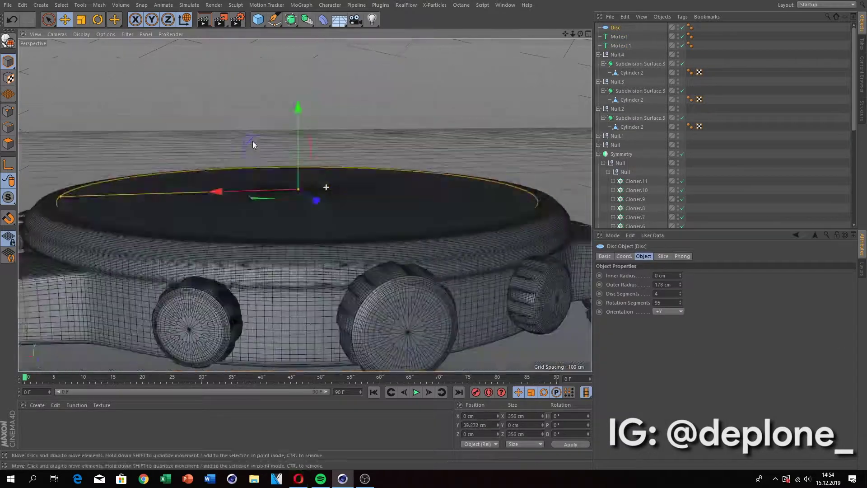
Render a viewport preview of the textured, lit watch
click(204, 20)
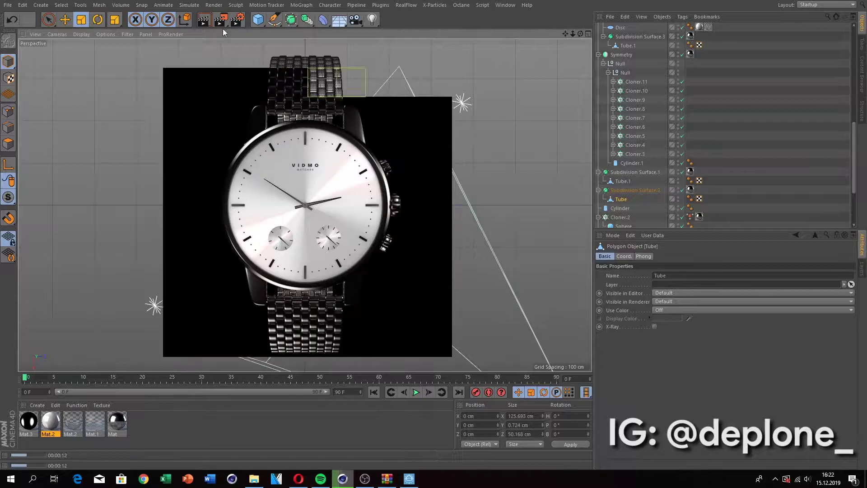
Stop and clear the viewport preview render
key(Escape)
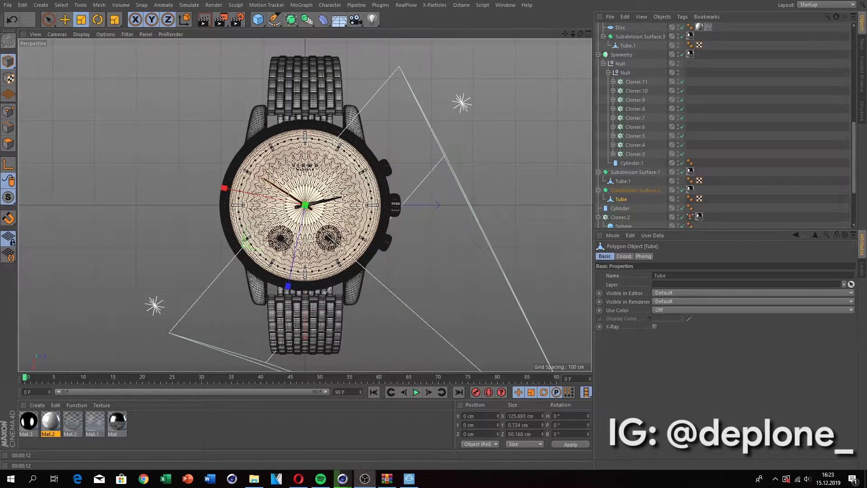